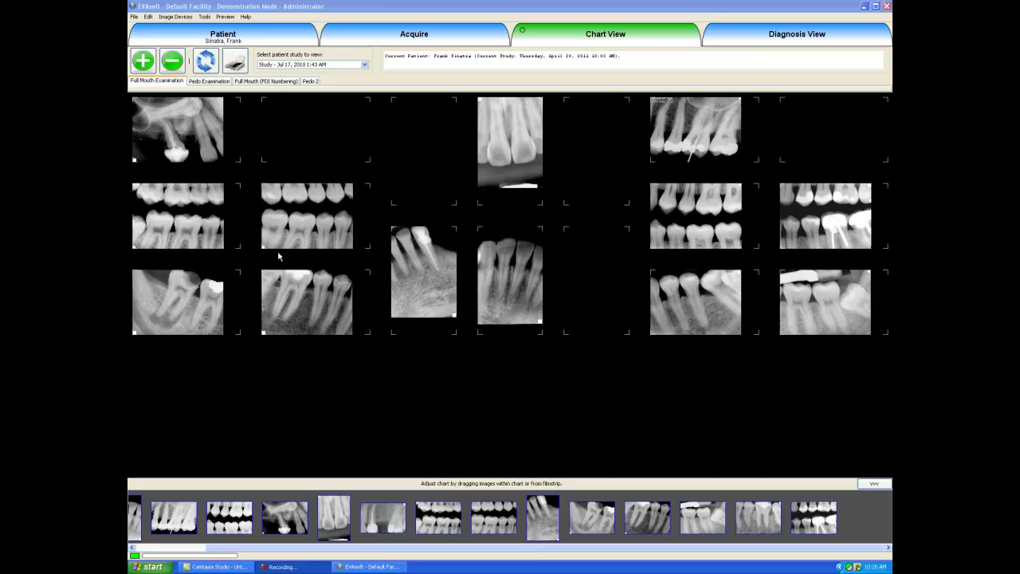
Step: Check the root-canal, bitewing and five other X-rays, then open the right bitewing in Diagnosis View
click(201, 147)
click(202, 147)
click(215, 215)
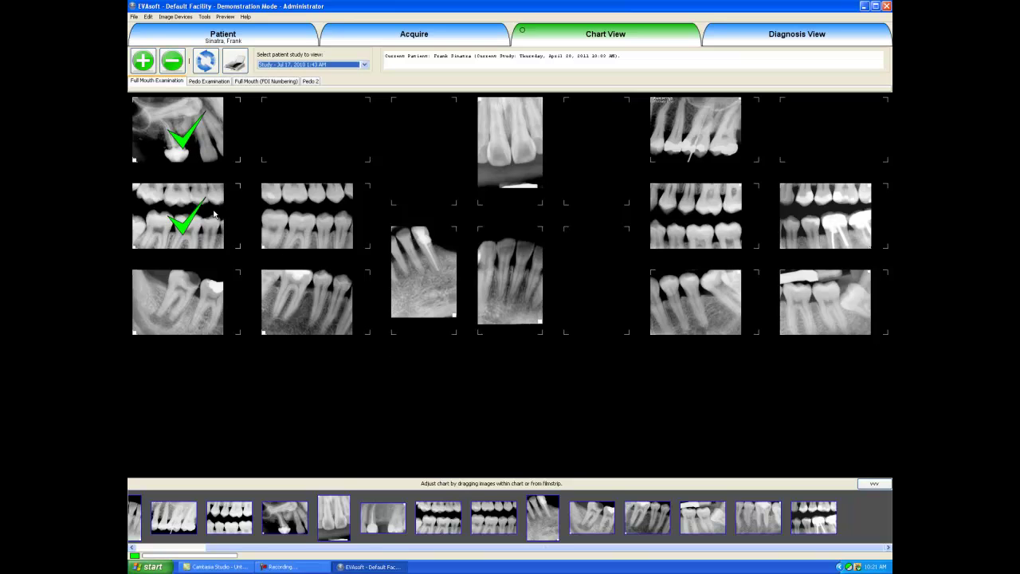
click(213, 289)
click(350, 311)
click(656, 286)
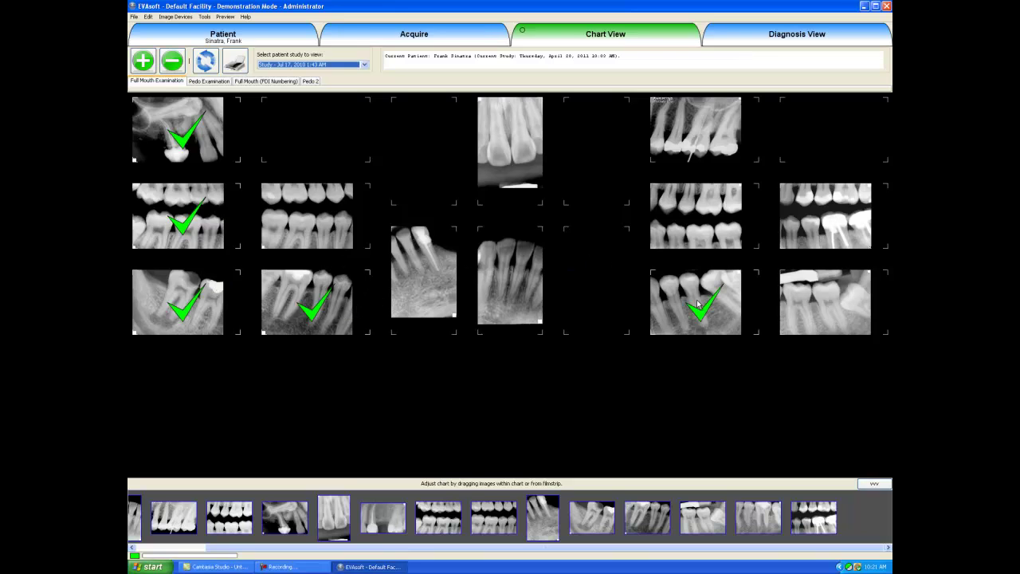
click(514, 316)
double_click(682, 216)
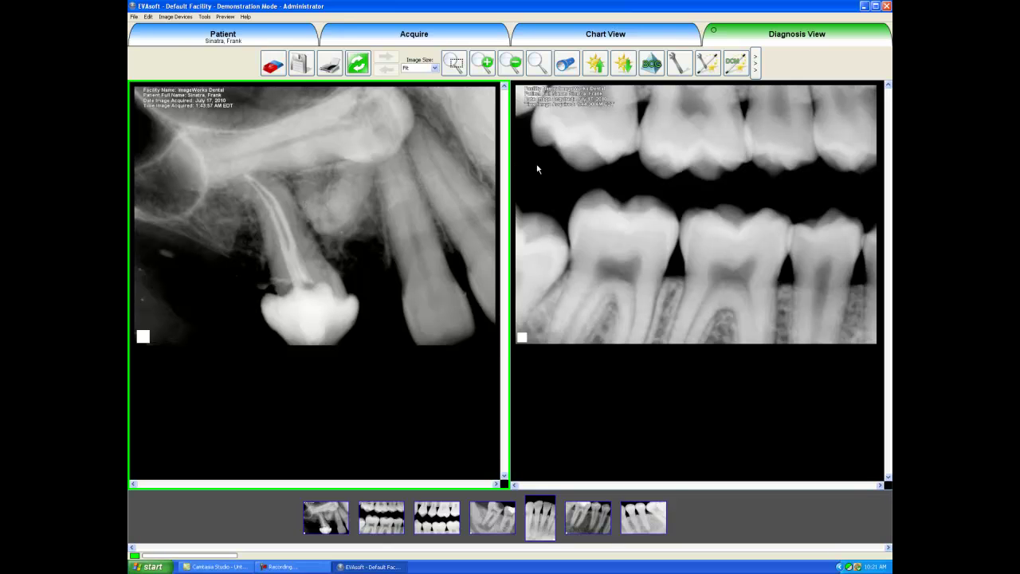
click(619, 184)
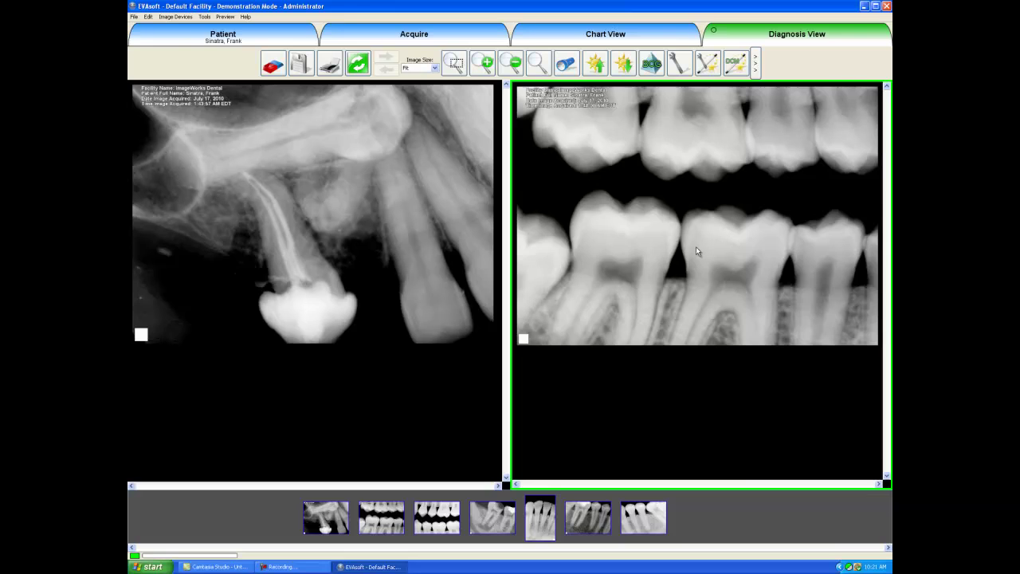
click(197, 207)
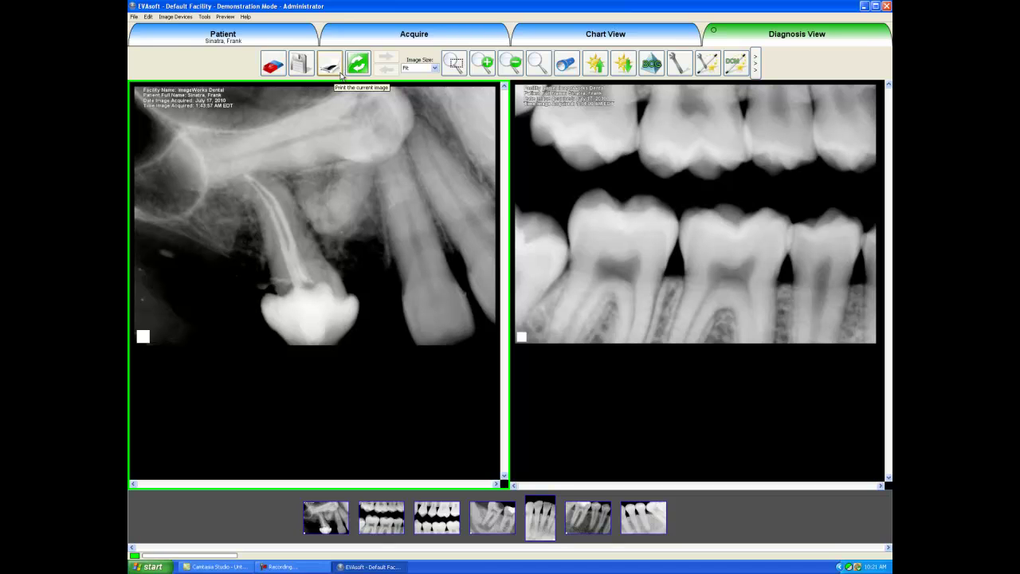
click(454, 64)
drag(272, 141, 389, 245)
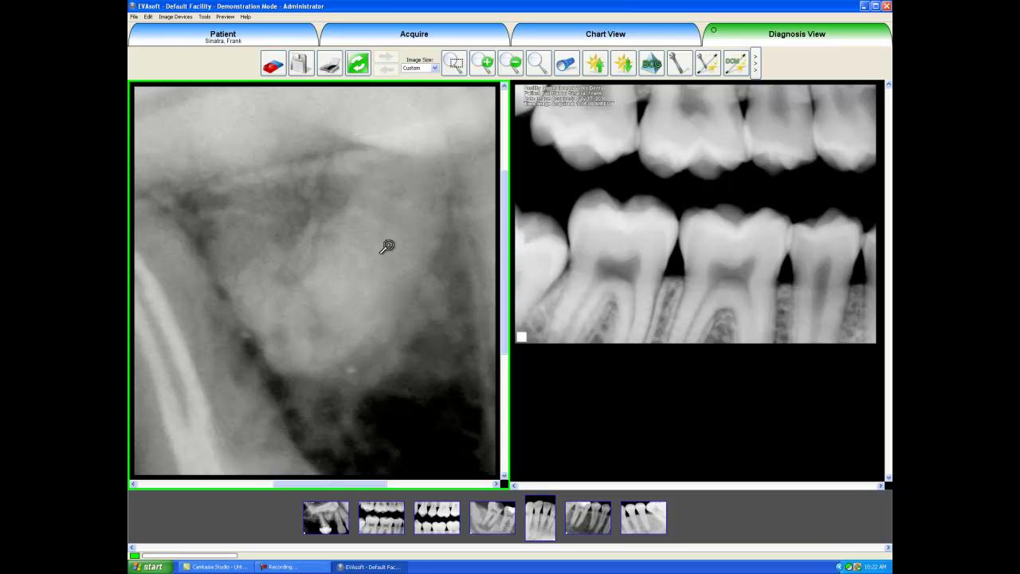
drag(387, 246, 409, 271)
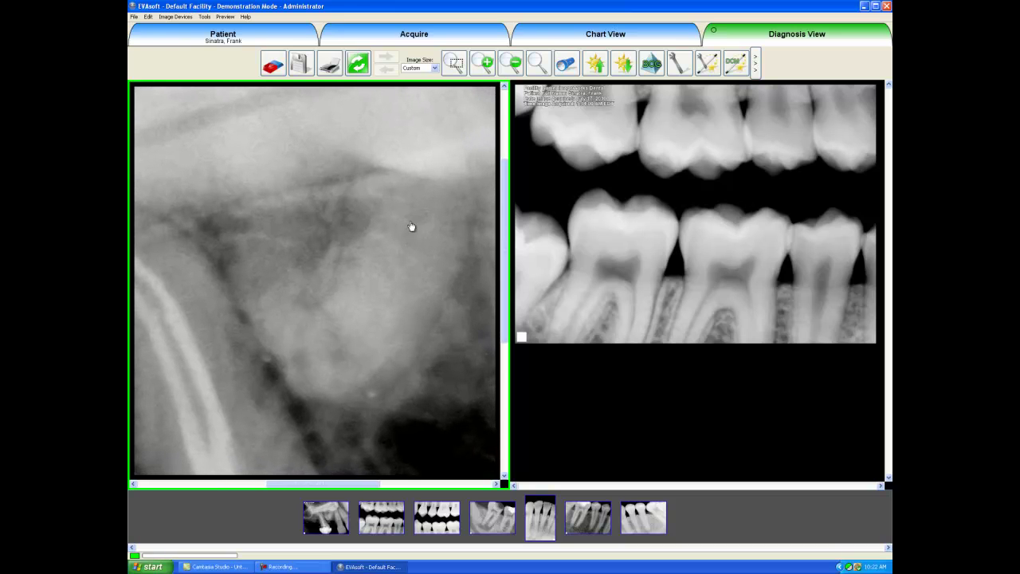
click(434, 71)
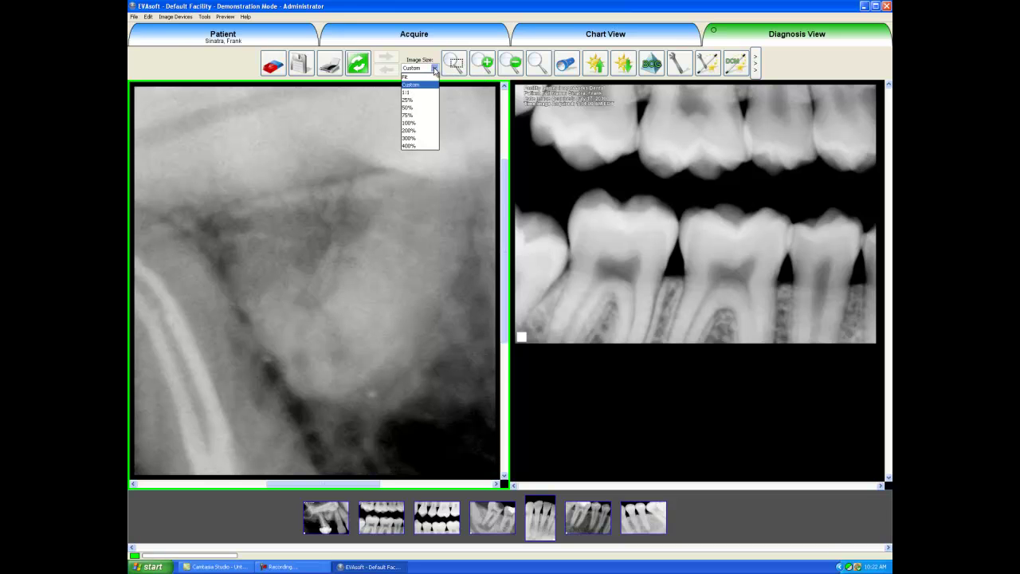
click(431, 76)
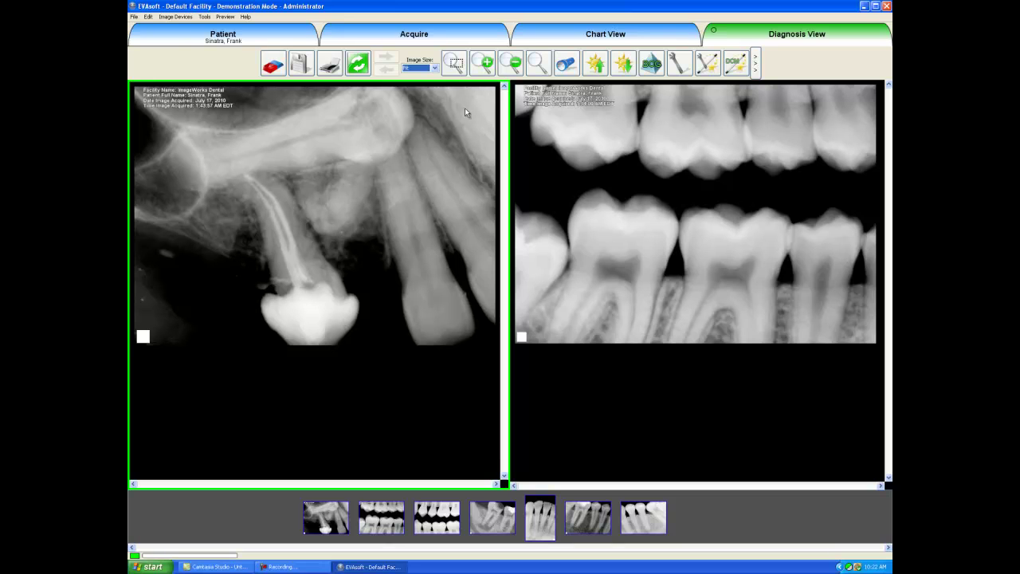
Step: Zoom the root-canal X-ray in twice and out five times, then load the sixth thumbnail's lower-molar X-ray
click(482, 64)
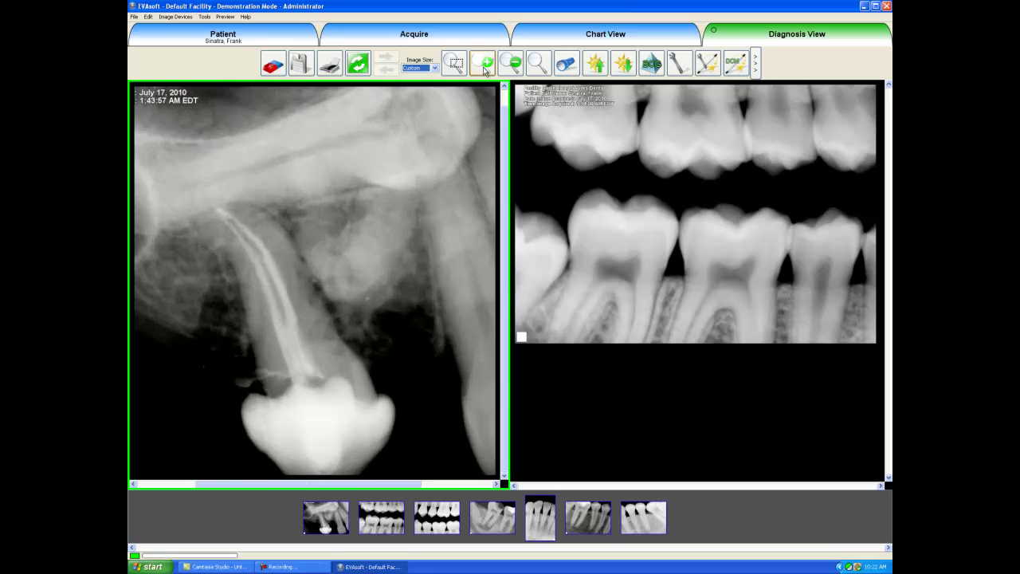
click(483, 63)
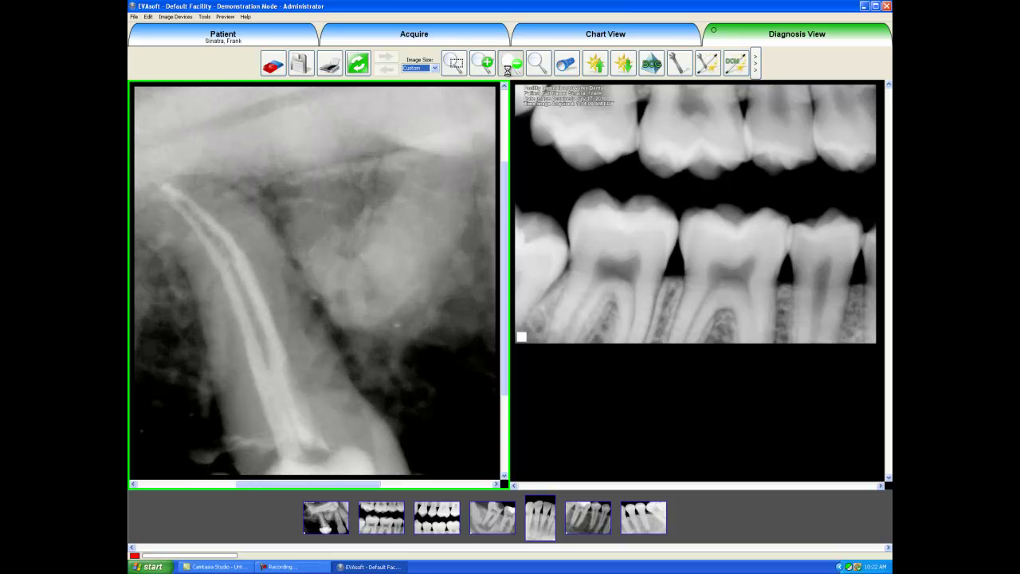
click(508, 70)
click(509, 70)
click(509, 70)
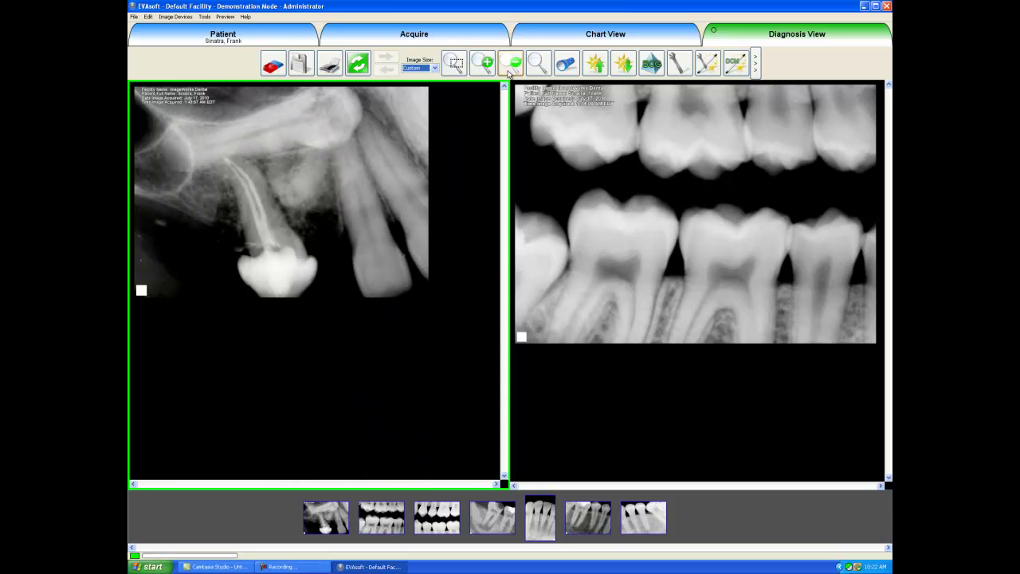
click(508, 70)
click(509, 70)
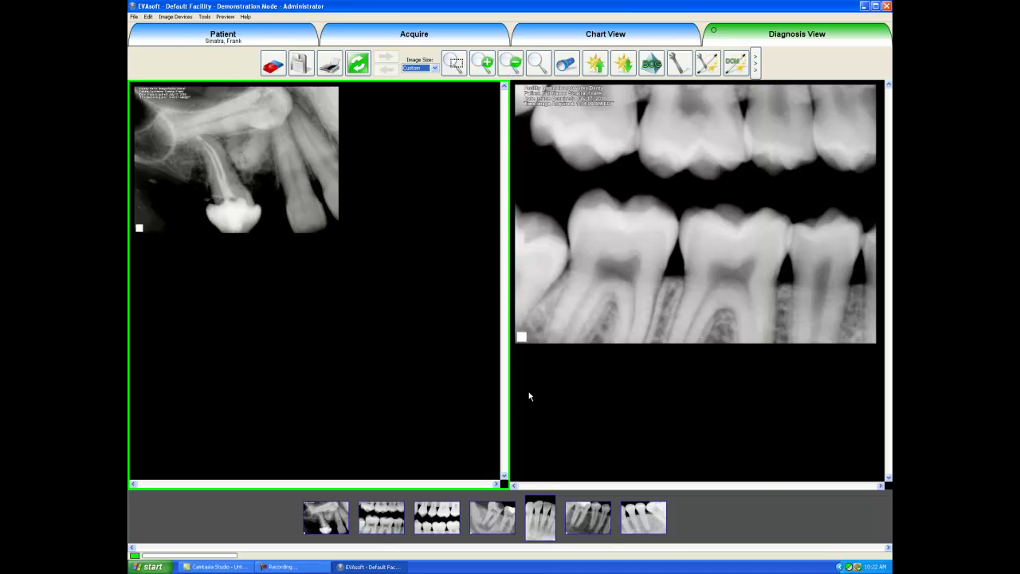
click(588, 528)
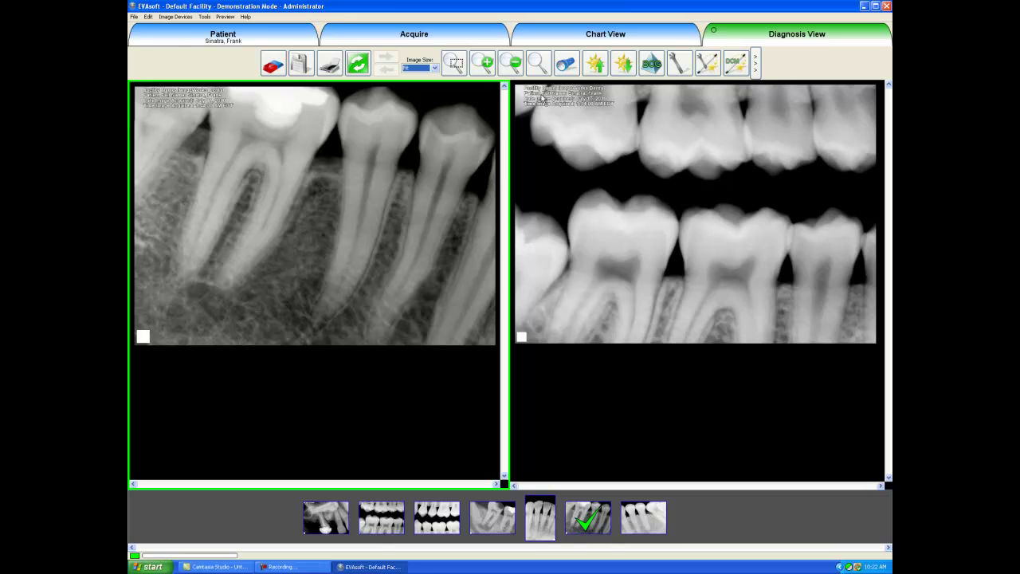
click(543, 72)
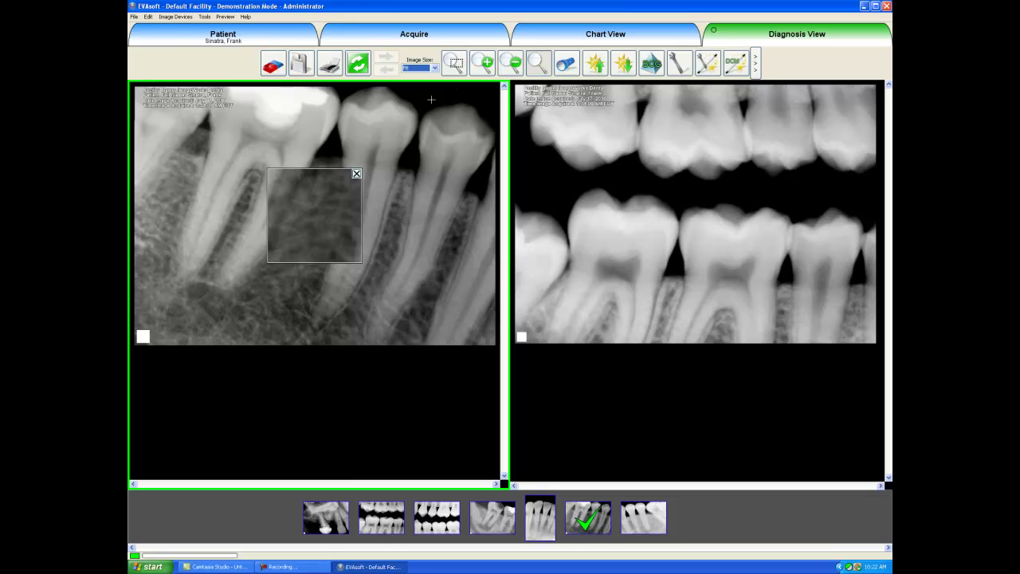
click(318, 200)
drag(318, 200, 312, 320)
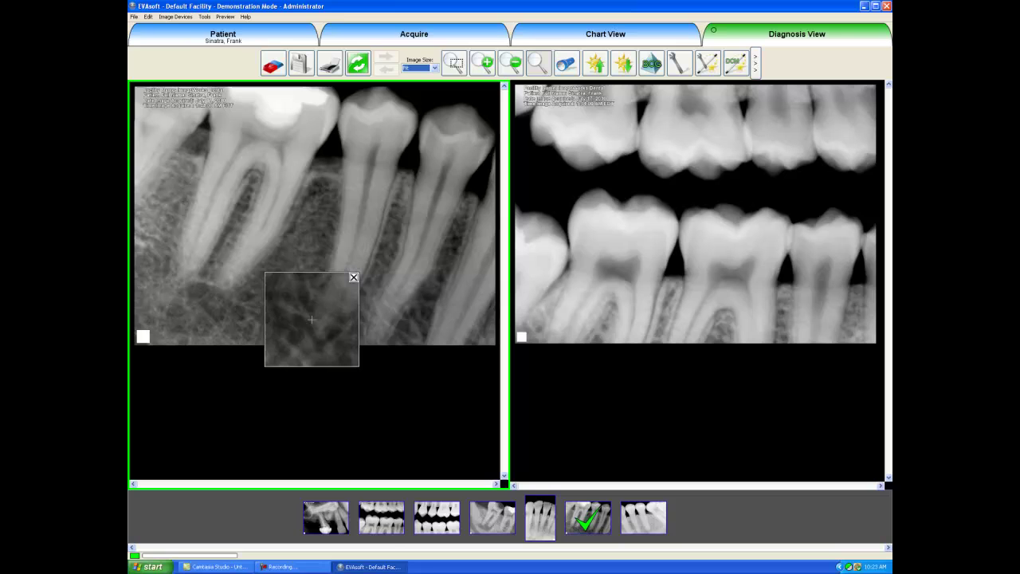
click(354, 277)
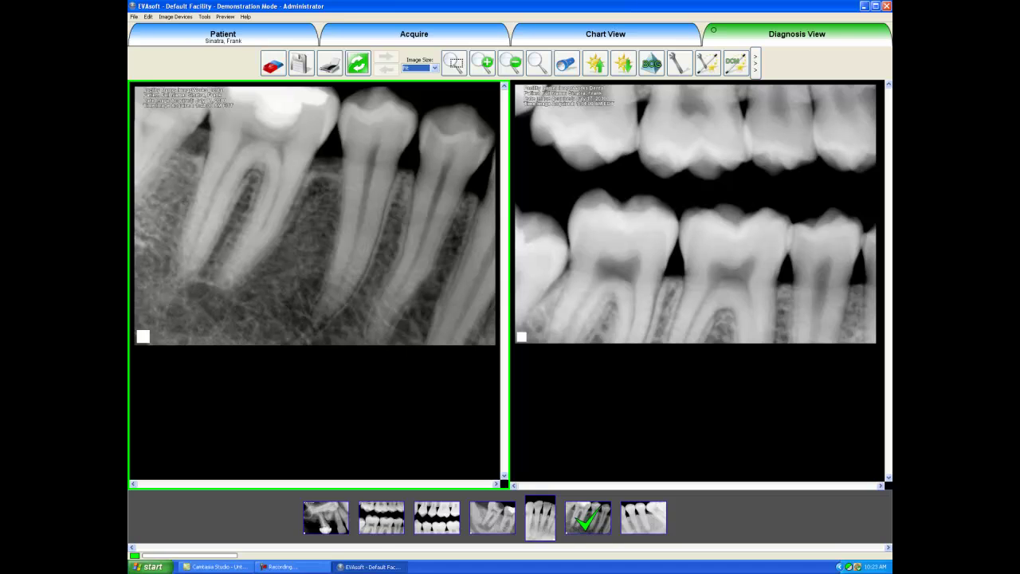
Step: Raise the lower-molar X-ray's gamma three steps, then lower it four steps
click(587, 70)
click(588, 70)
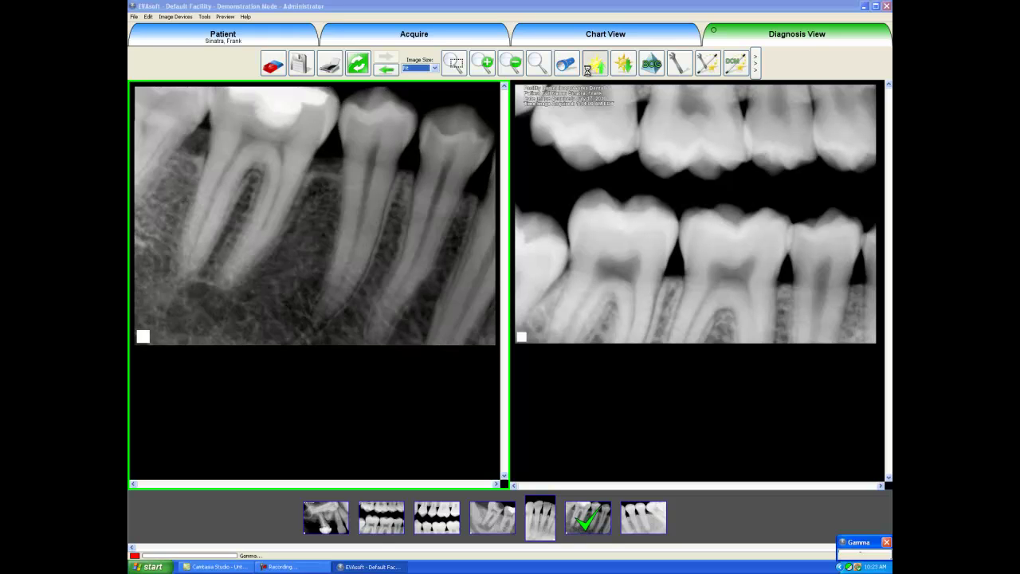
click(587, 70)
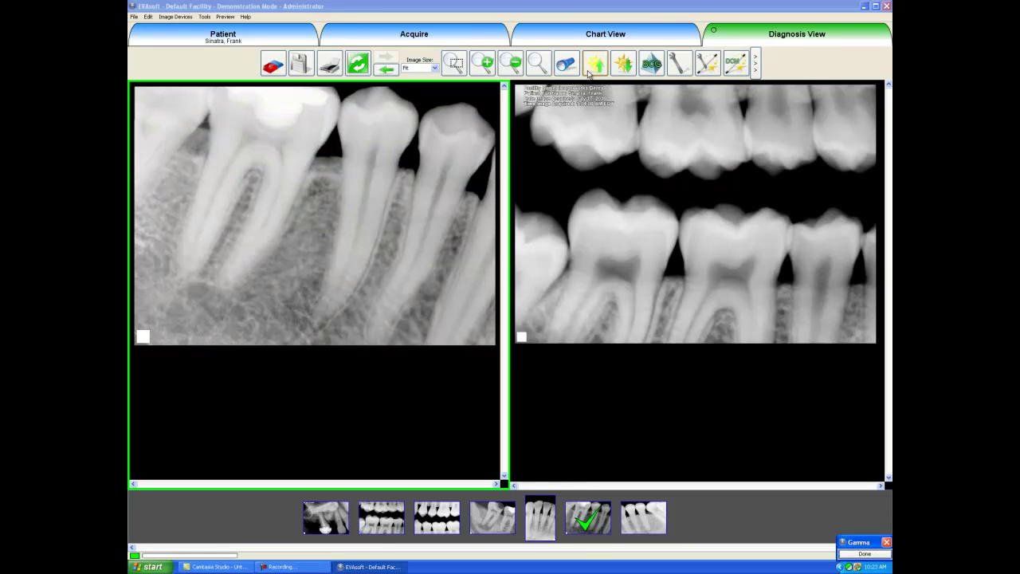
click(620, 74)
click(619, 74)
click(620, 74)
click(619, 74)
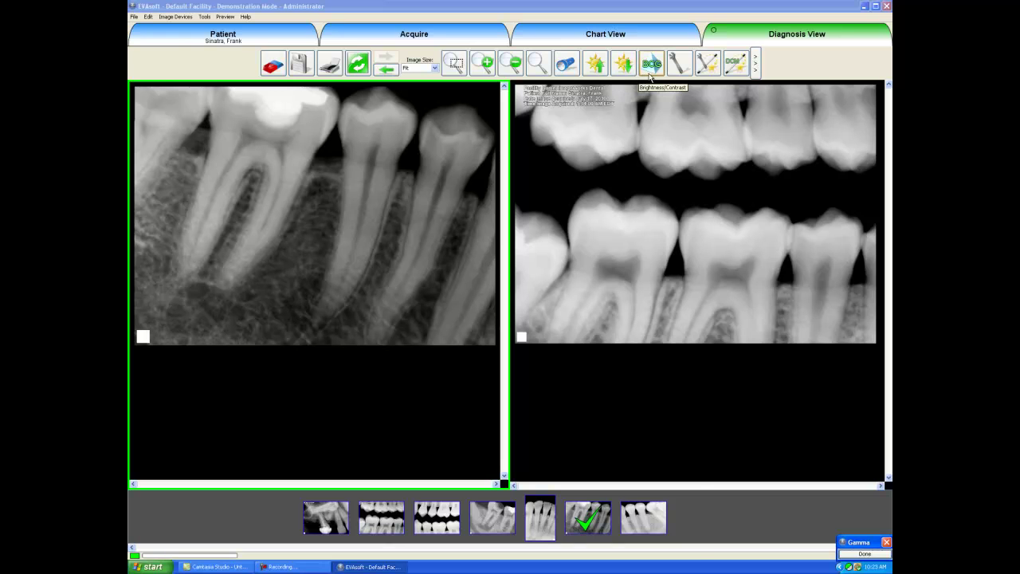
Step: Adjust the lower-molar X-ray to gamma 0.8, contrast 6.6 and brightness 90.7, then close the dialog
click(650, 70)
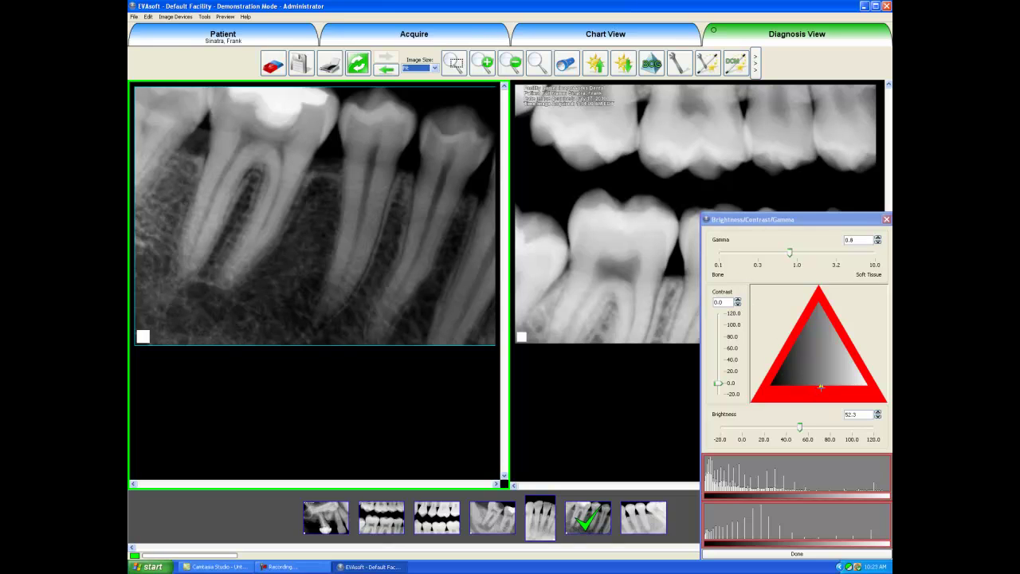
mouse_move(821, 388)
mouse_down()
mouse_move(805, 338)
mouse_move(794, 360)
mouse_move(845, 368)
mouse_move(819, 331)
mouse_move(797, 358)
mouse_move(804, 367)
mouse_move(861, 381)
mouse_up()
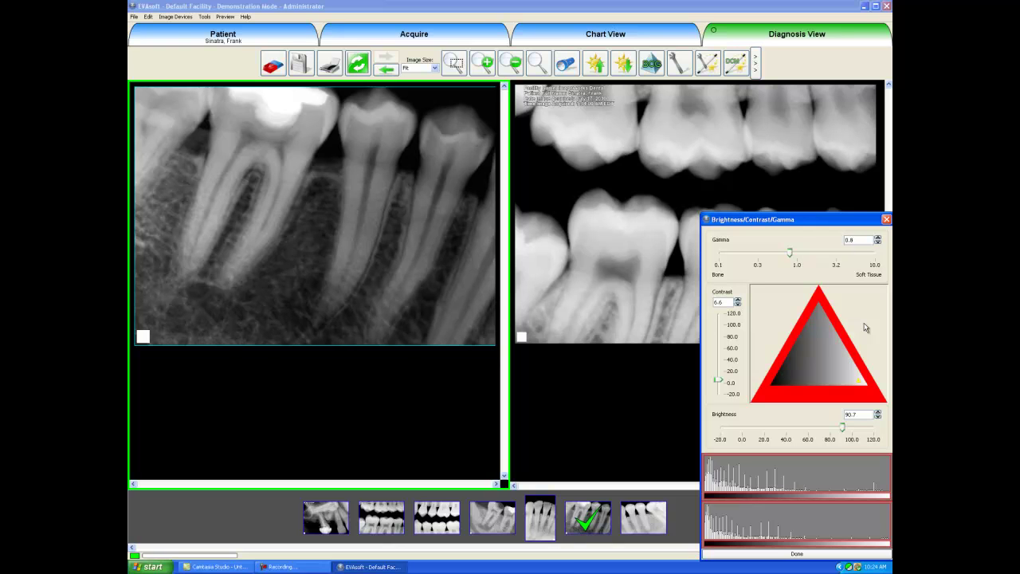
click(887, 219)
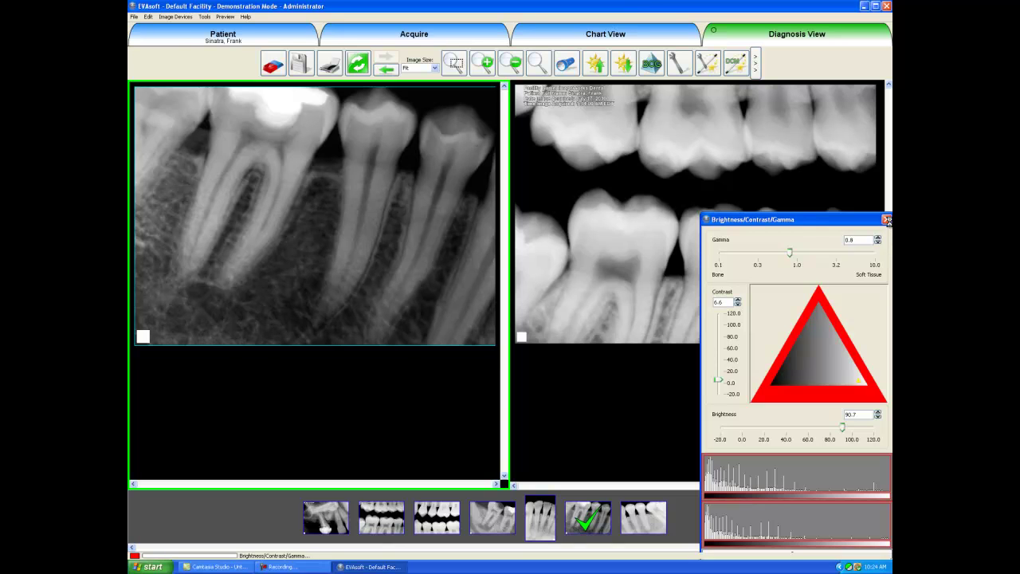
Step: Load the fourth thumbnail's molar radiograph without saving changes, and scan it with the caries spotlight
click(498, 514)
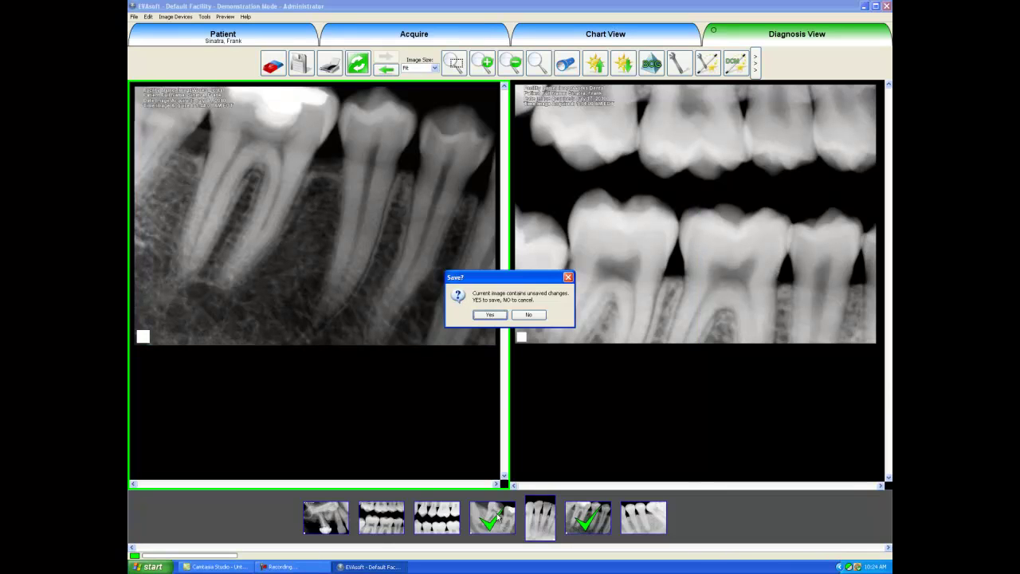
click(529, 315)
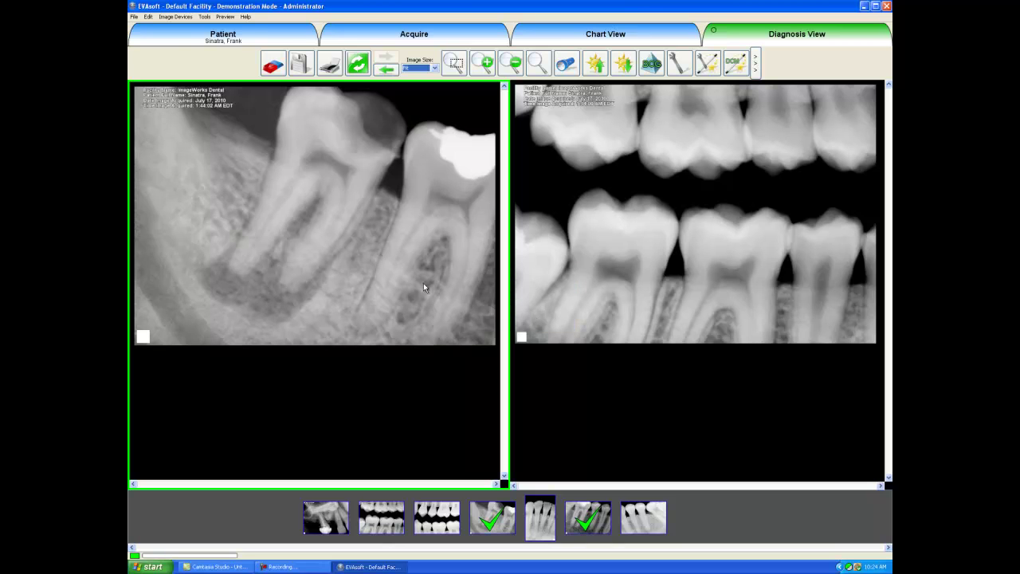
click(572, 72)
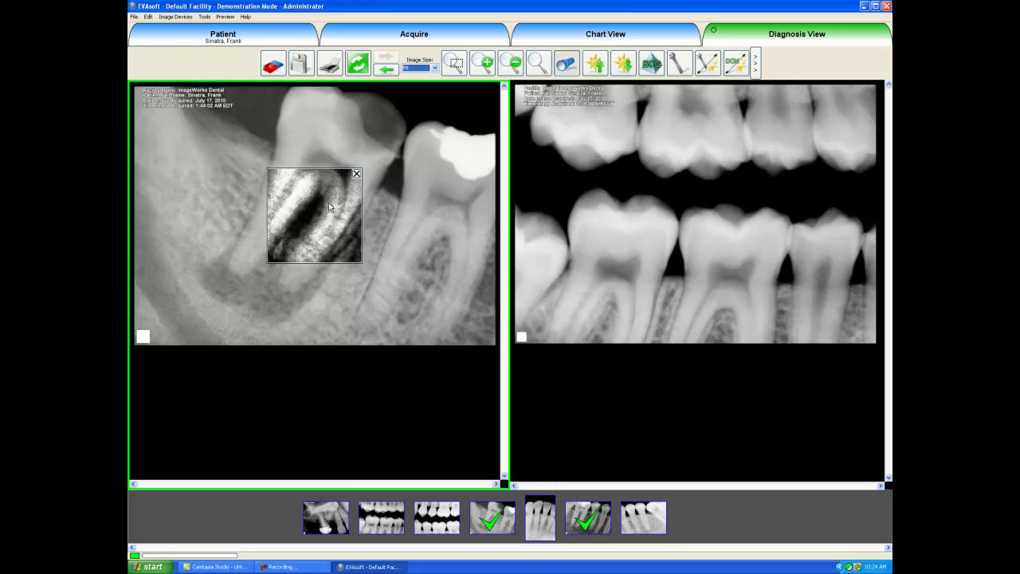
drag(328, 202, 370, 139)
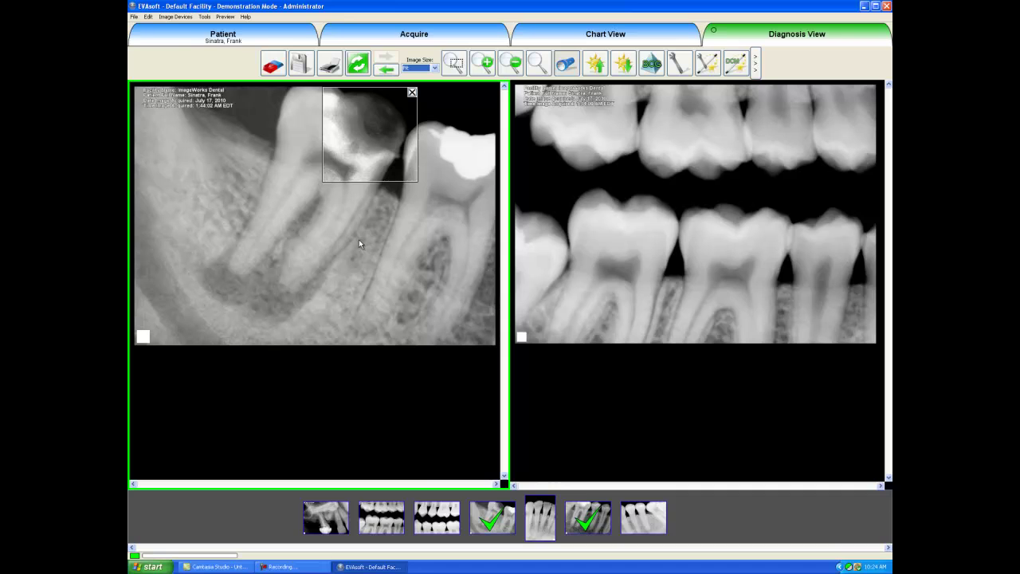
click(413, 93)
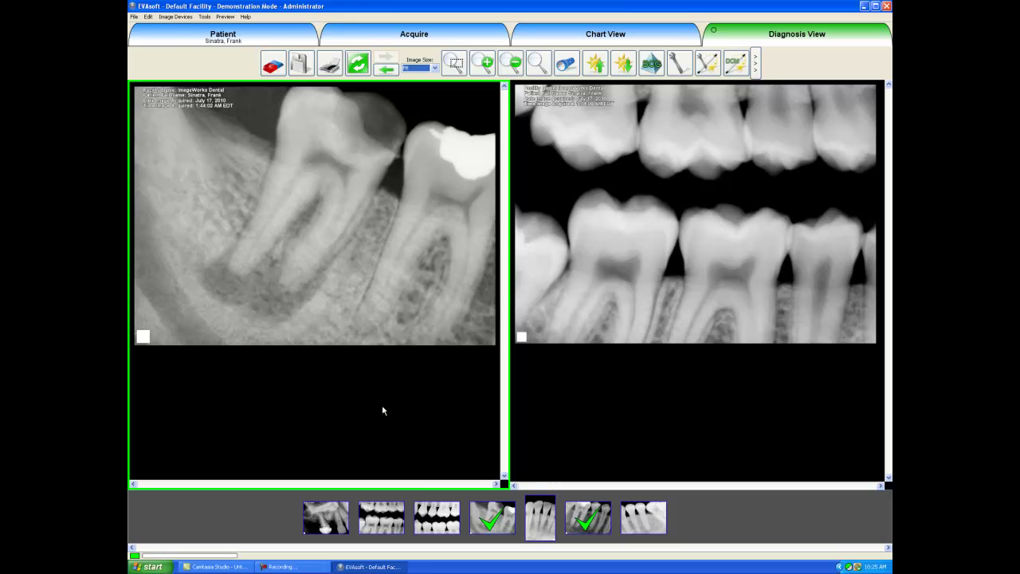
Step: Load the third thumbnail's bitewing and check its lower molars with the caries spotlight
click(430, 514)
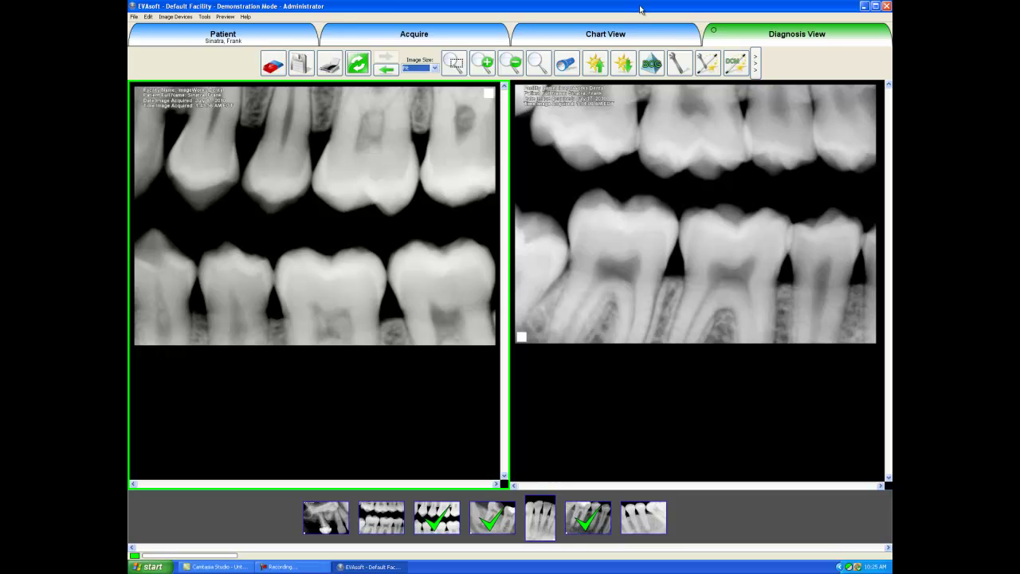
click(568, 71)
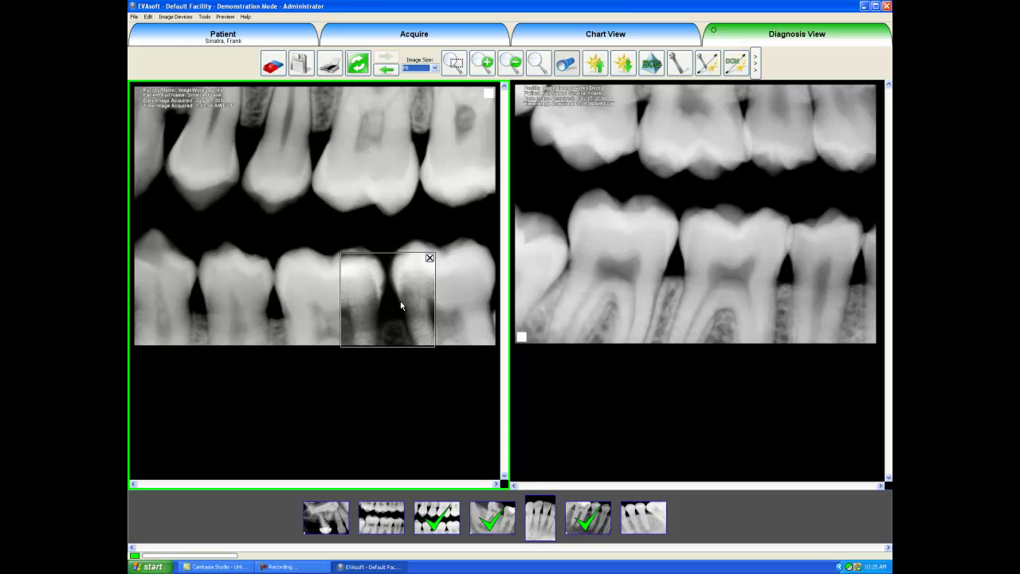
click(429, 258)
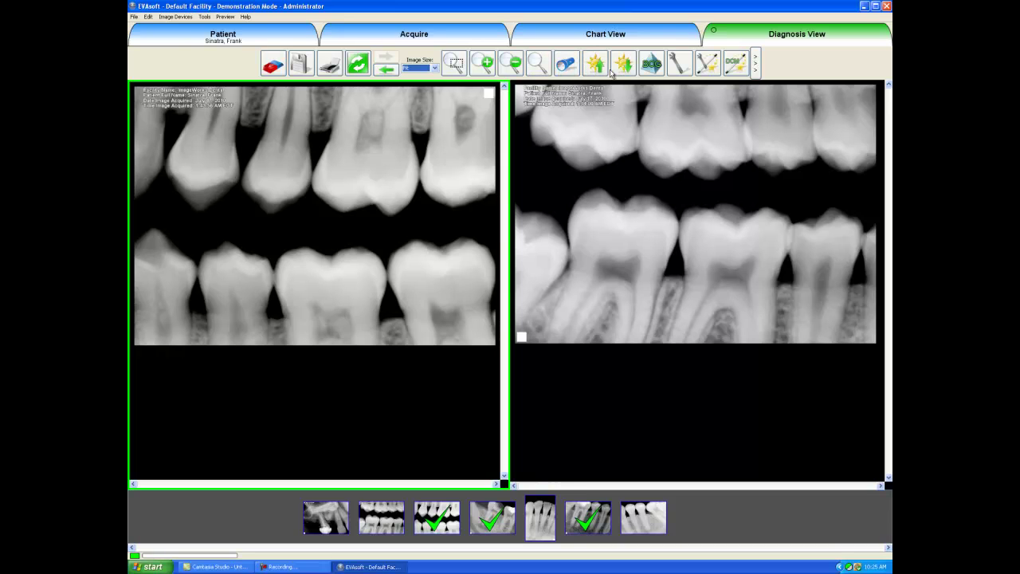
Step: Apply Sharpen from the All Tools palette to the left bitewing with radius 4.40
click(683, 67)
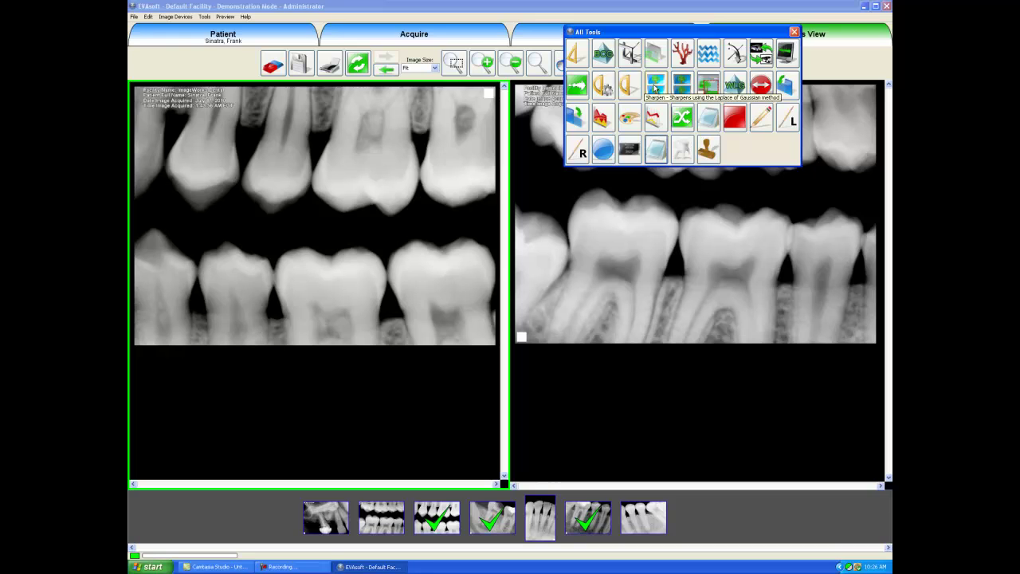
click(654, 88)
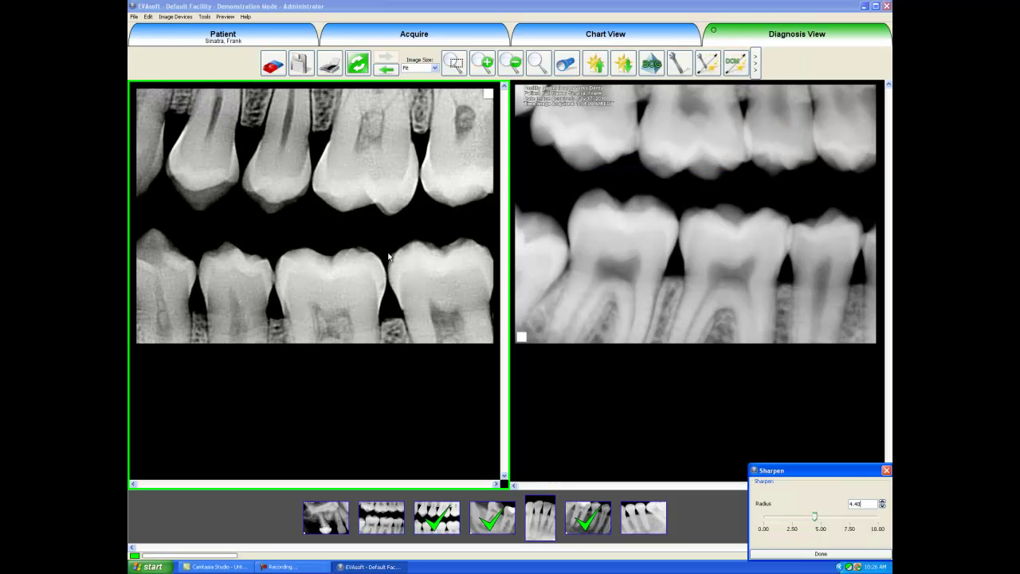
click(363, 271)
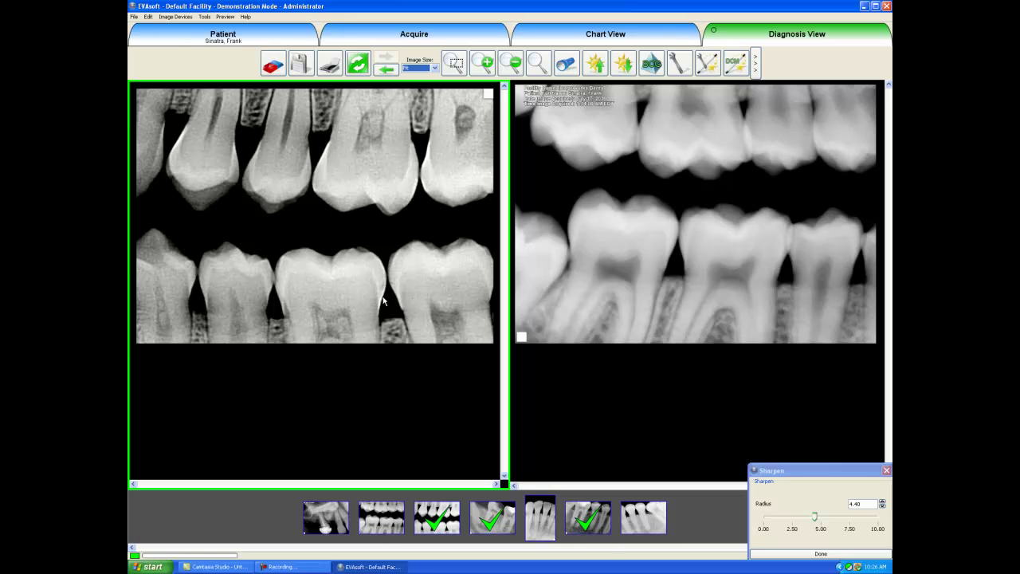
click(577, 71)
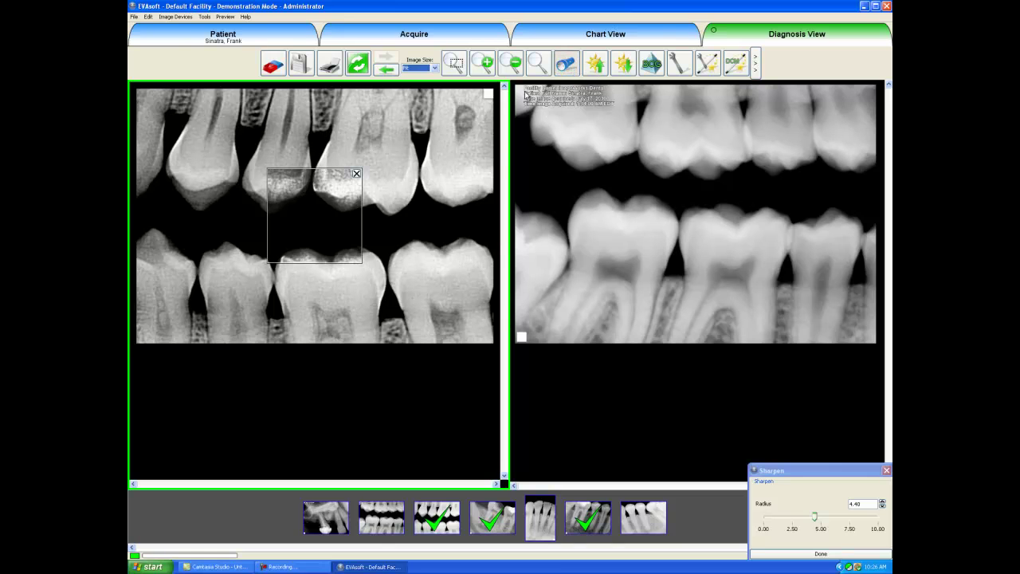
click(334, 190)
drag(334, 190, 352, 263)
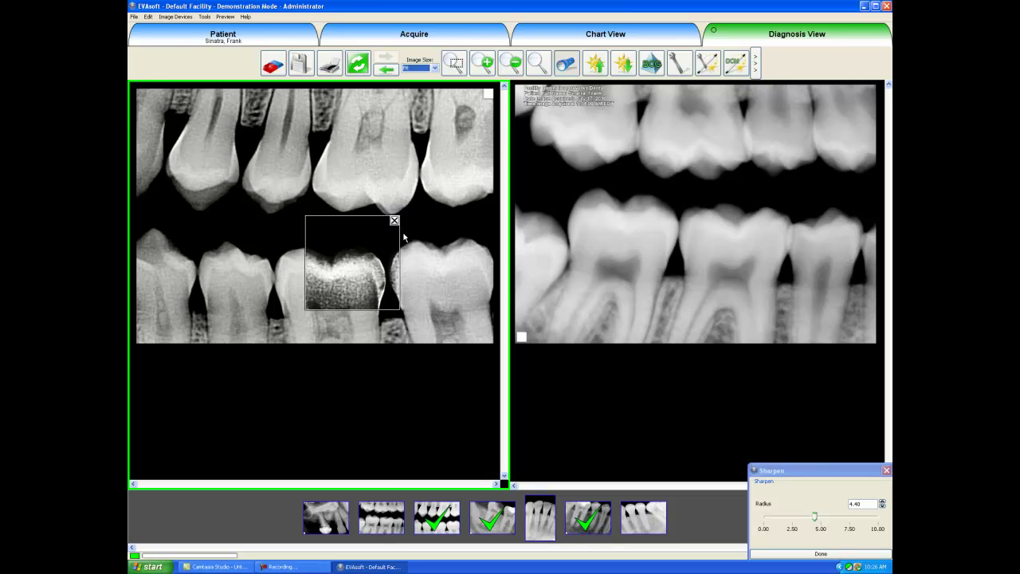
click(394, 221)
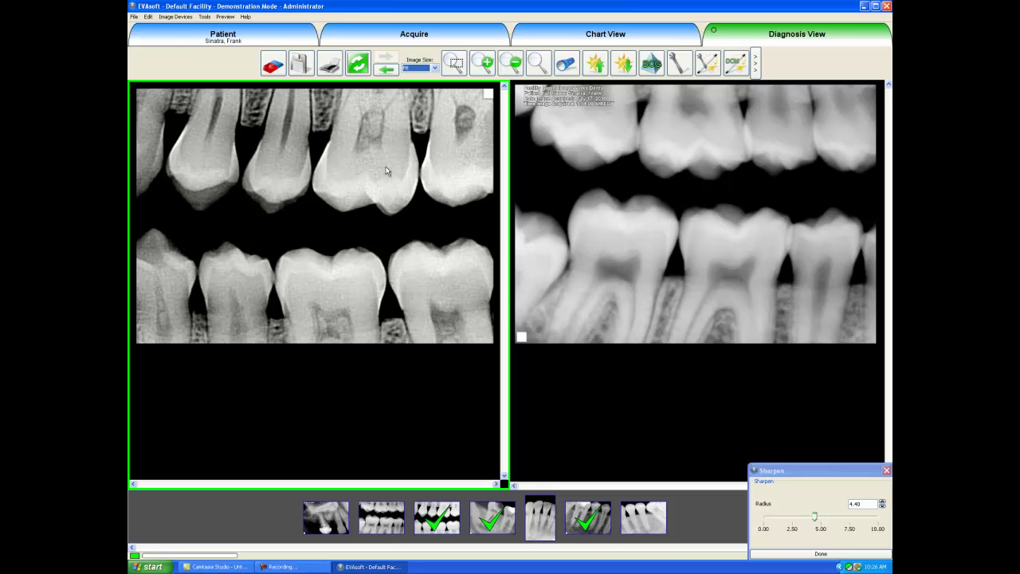
Step: Compare original and modified, undo sharpening and brightness/contrast/gamma, then clear the left pane
click(360, 65)
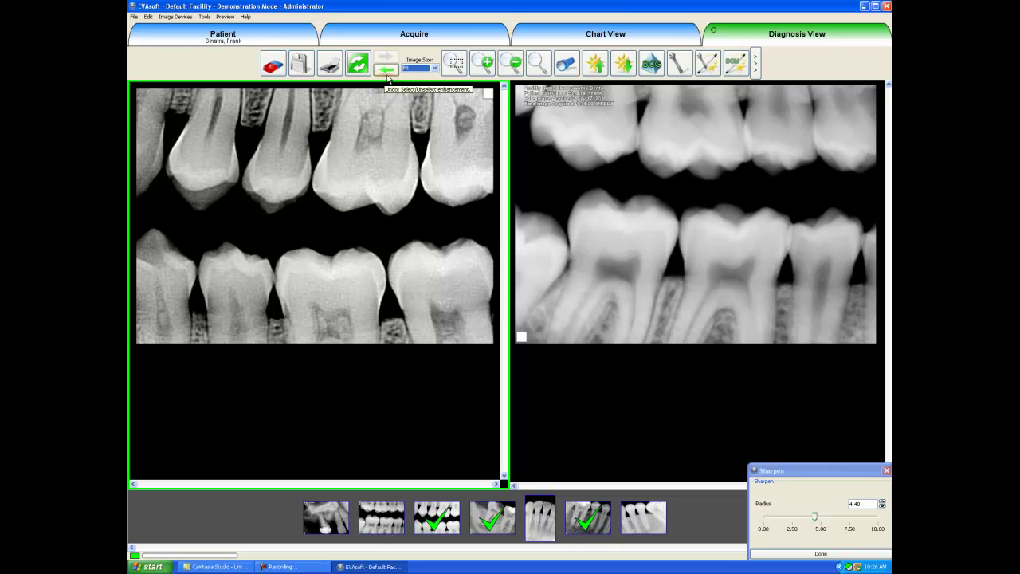
click(388, 75)
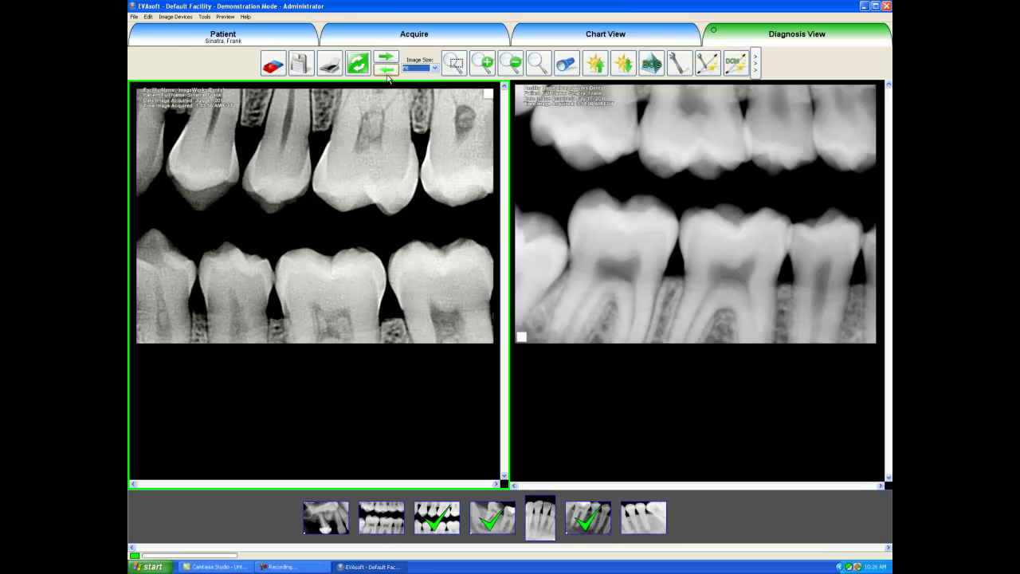
click(387, 75)
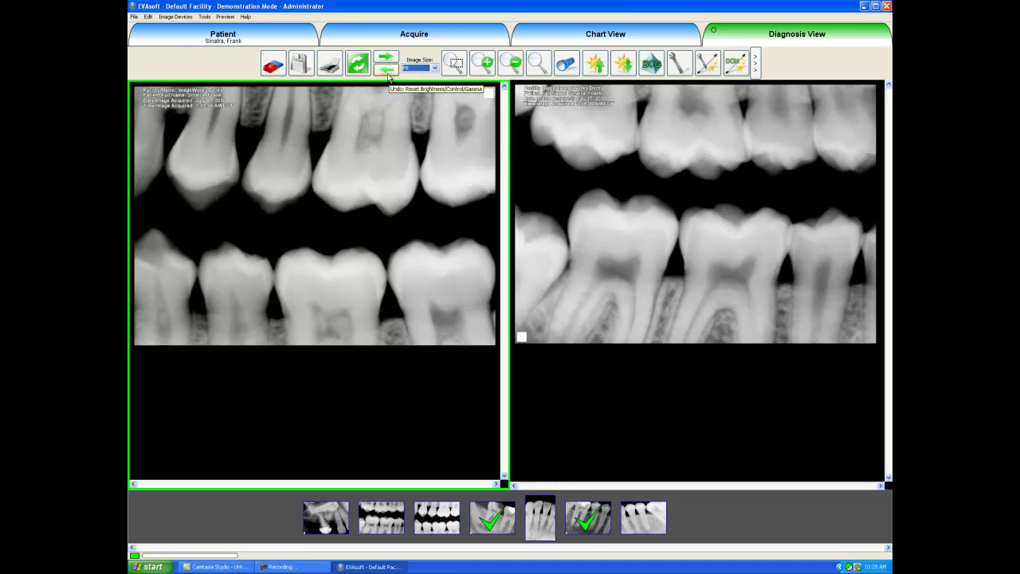
click(279, 73)
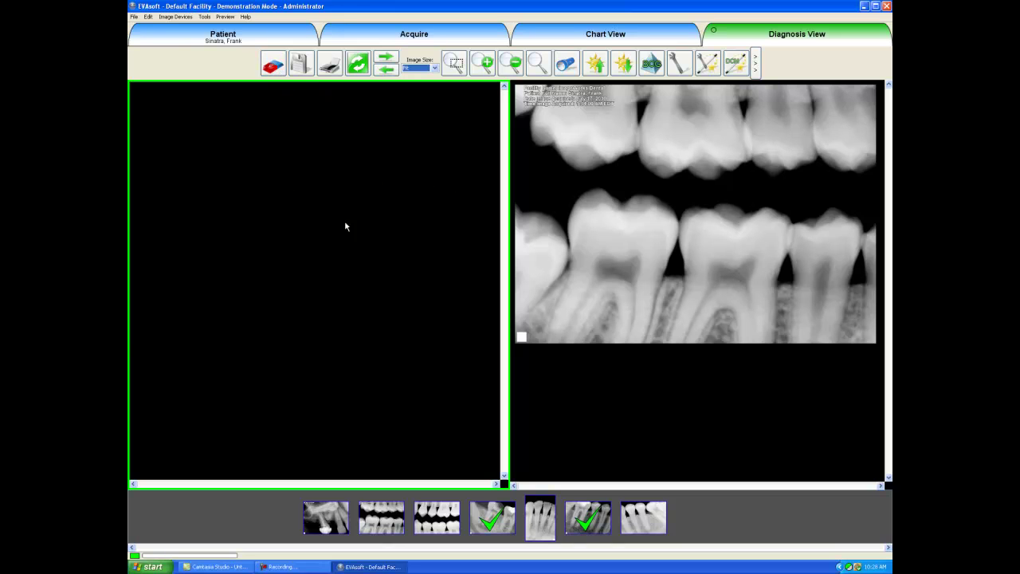
Step: Load the second thumbnail's bitewing into the left pane, closing the All Tools palette without choosing a tool
double_click(376, 518)
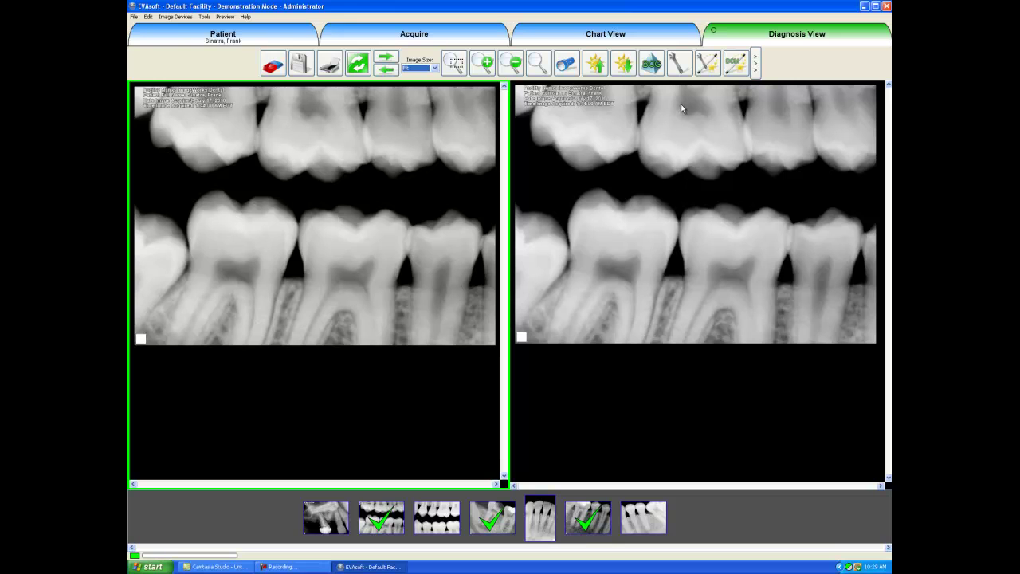
click(680, 65)
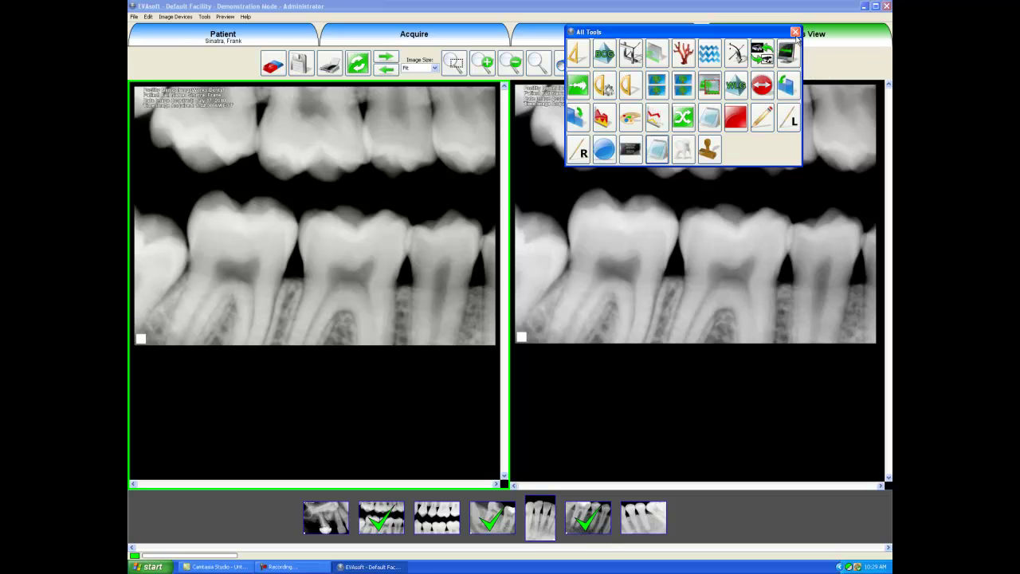
click(794, 32)
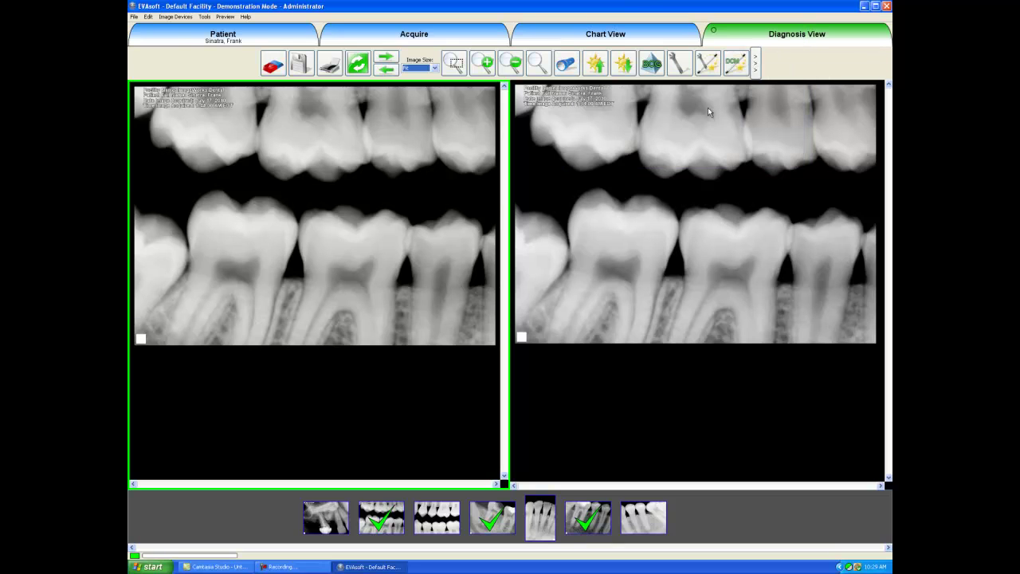